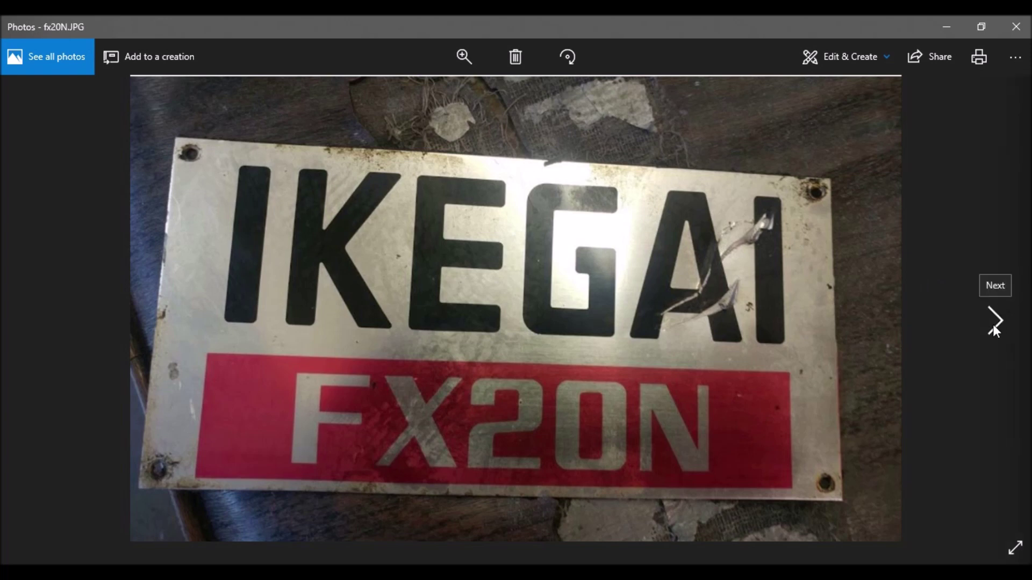
Step: Step through the lathe photos from fx20N.JPG to DSC02421.JPG, then close the viewer
click(994, 328)
click(995, 329)
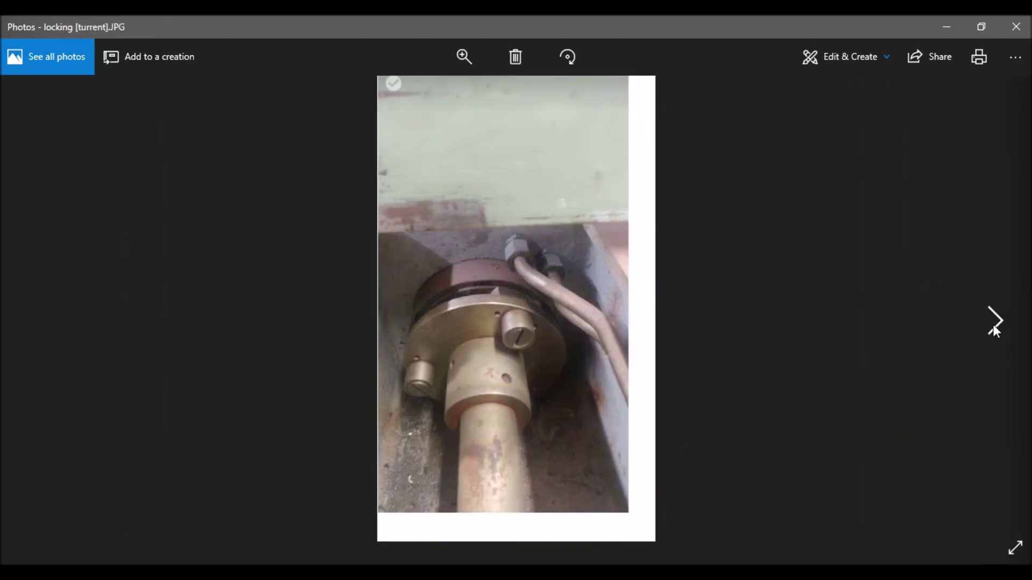
click(993, 328)
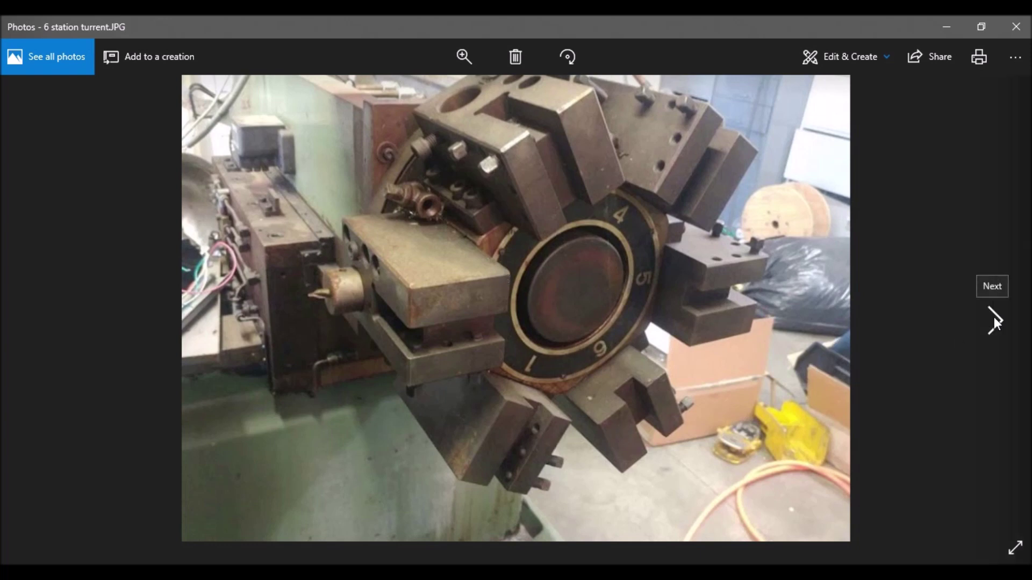
click(994, 320)
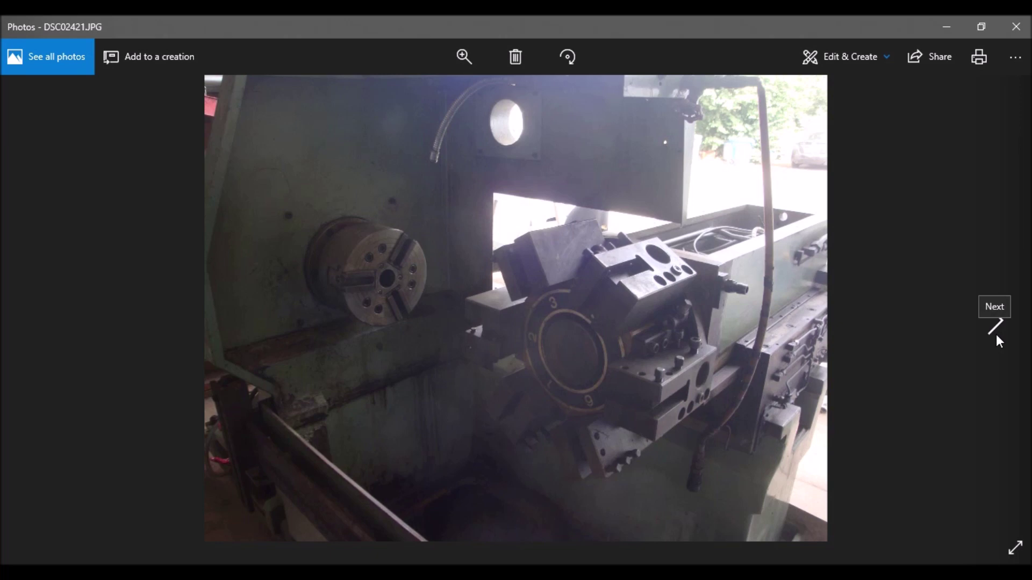
click(1024, 32)
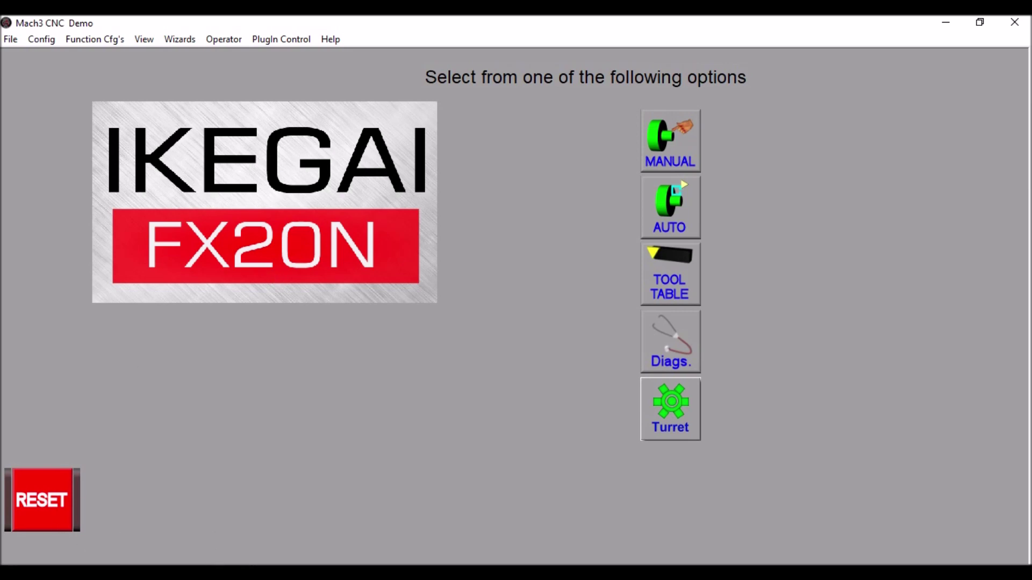
Step: On the MANUAL screen, run G55 then G54 via MDI, and set X home at +0.0000
mouse_move(215, 569)
click(670, 147)
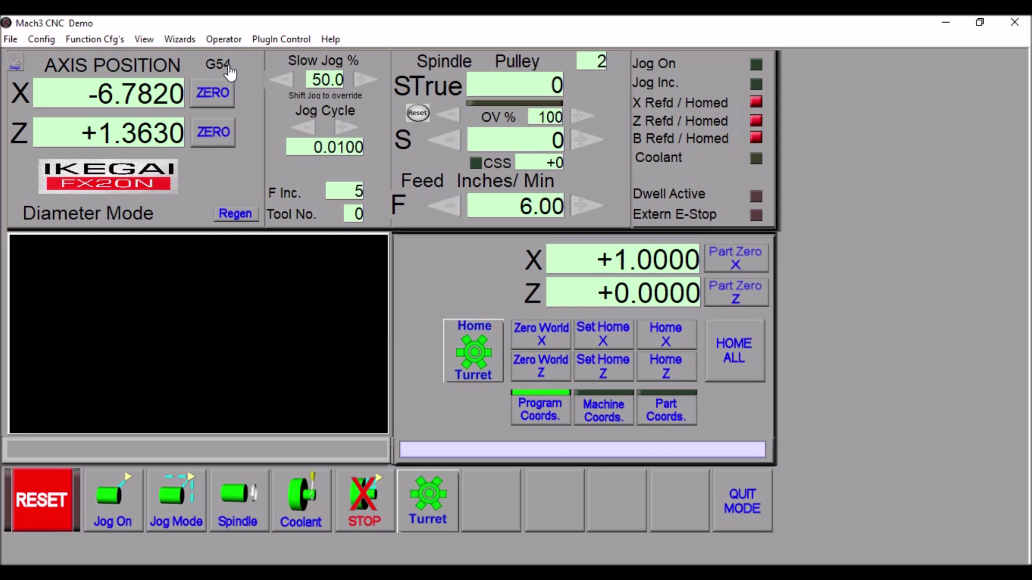
click(437, 447)
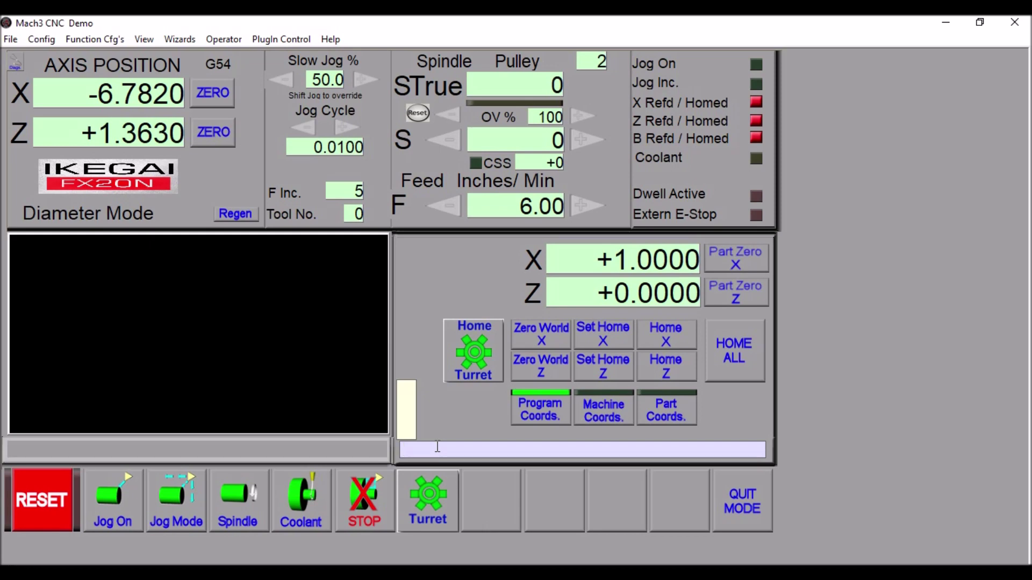
text(g55)
key(Return)
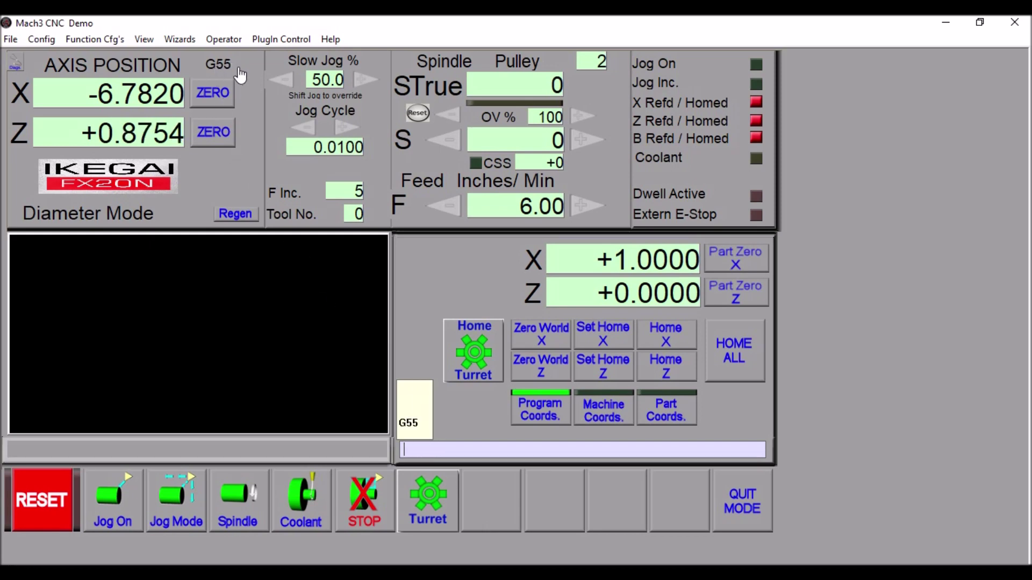
text(g54)
key(Return)
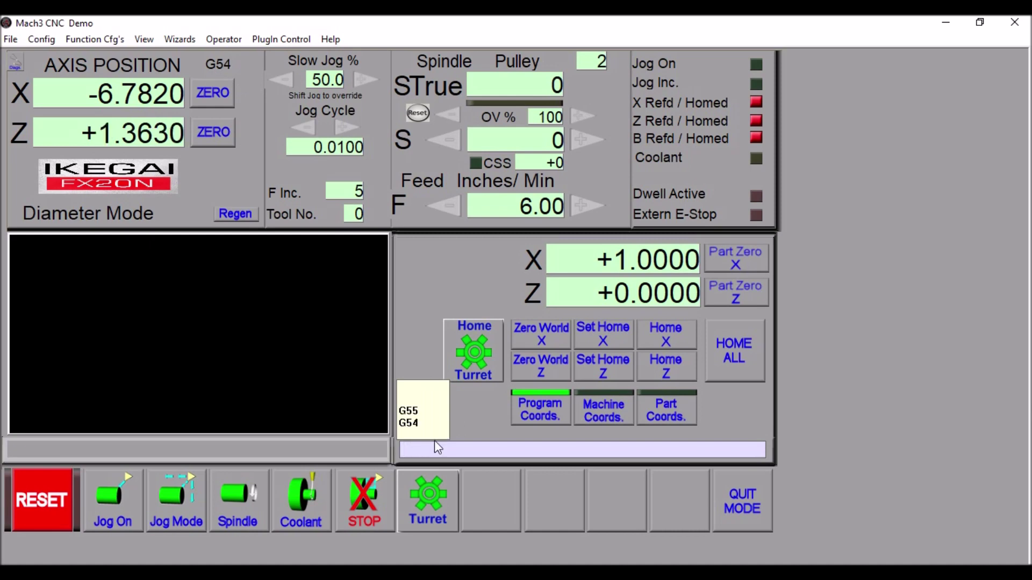
click(444, 449)
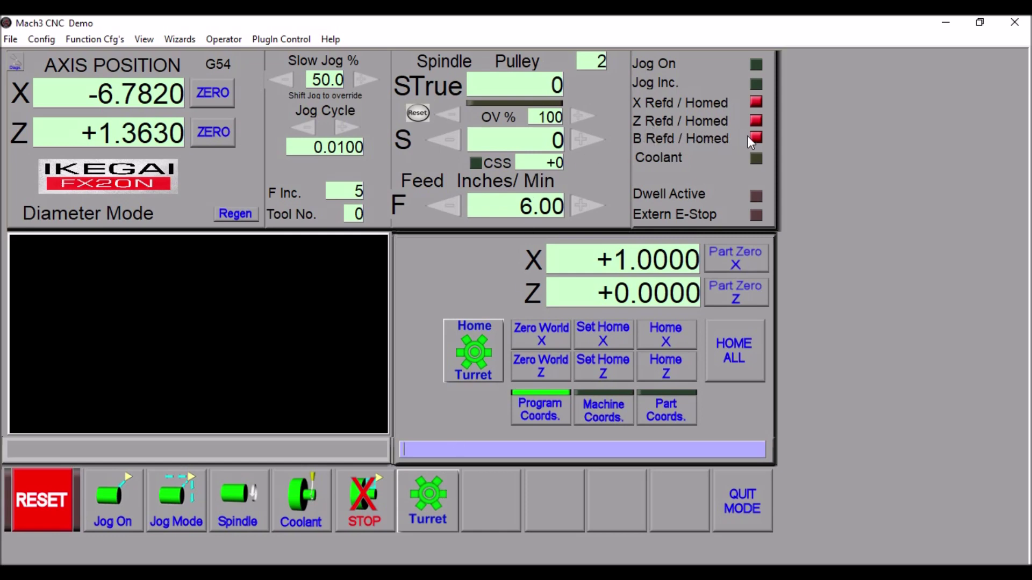
click(611, 345)
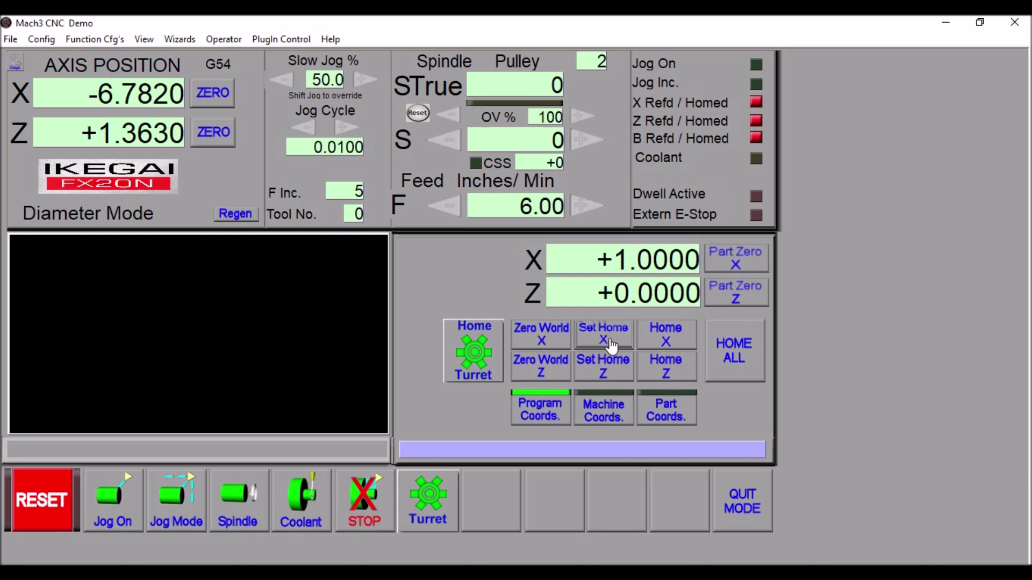
Step: Set the Z axis home, then home the turret to lock tool 1
click(604, 379)
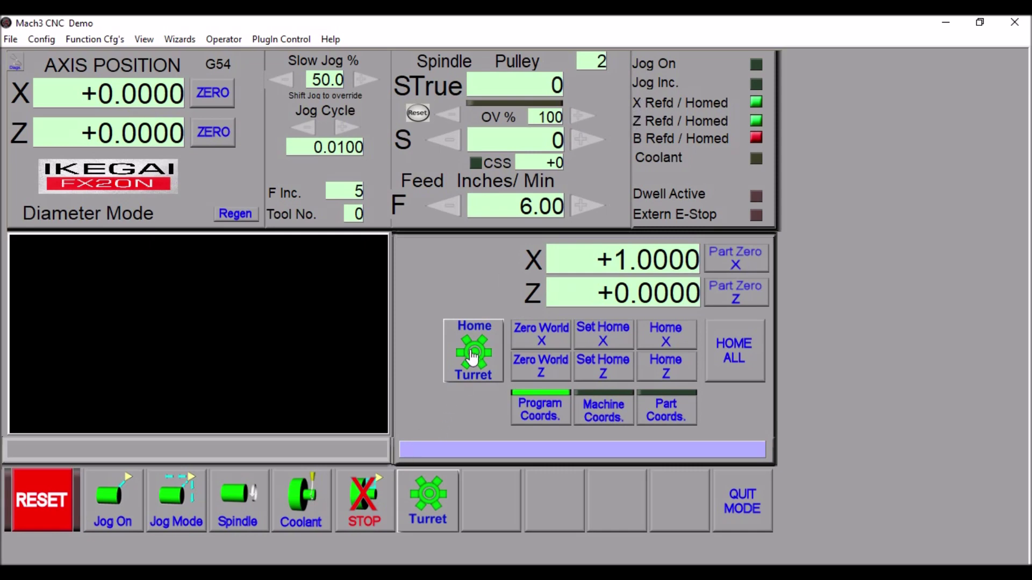
click(472, 356)
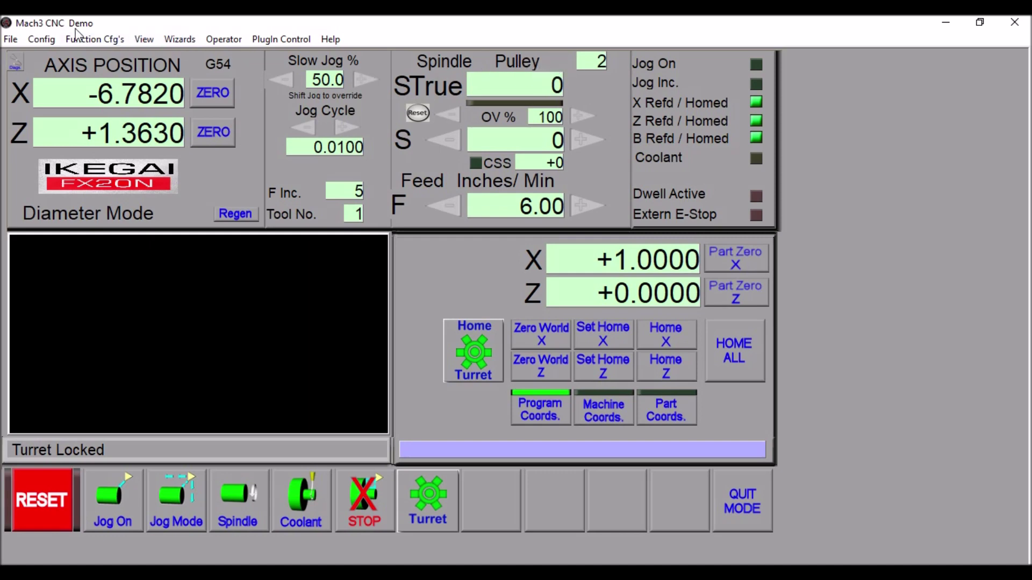
Step: Choose Pulley Number 1 in Config > Spindle Pulleys, then go from QUIT MODE to AUTO
click(43, 39)
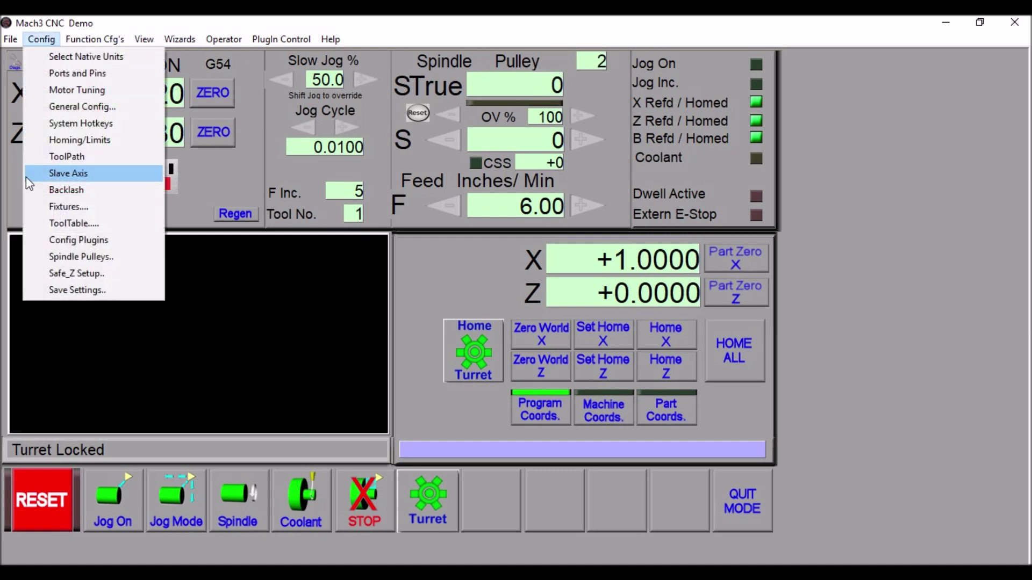
click(94, 263)
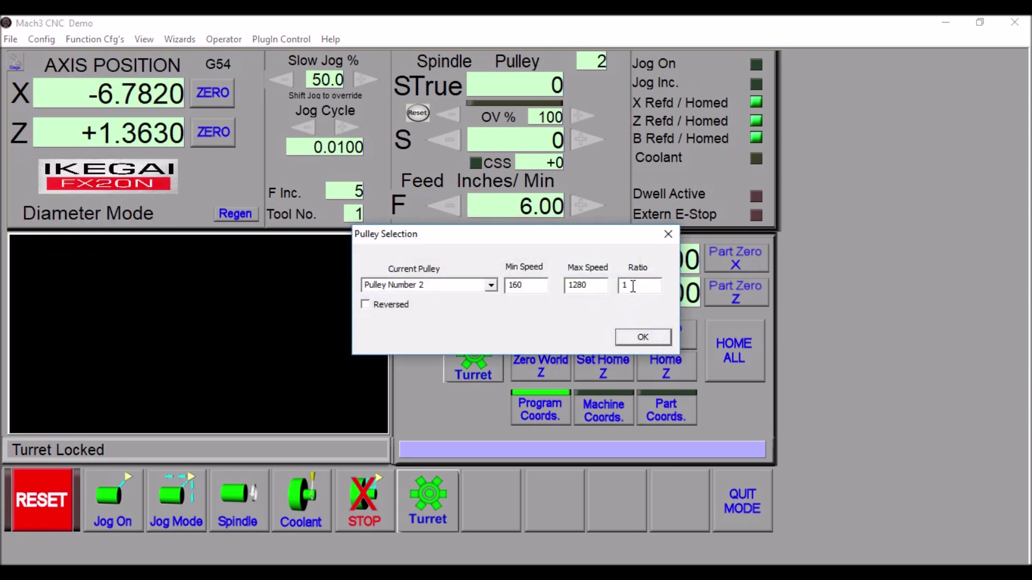
click(491, 286)
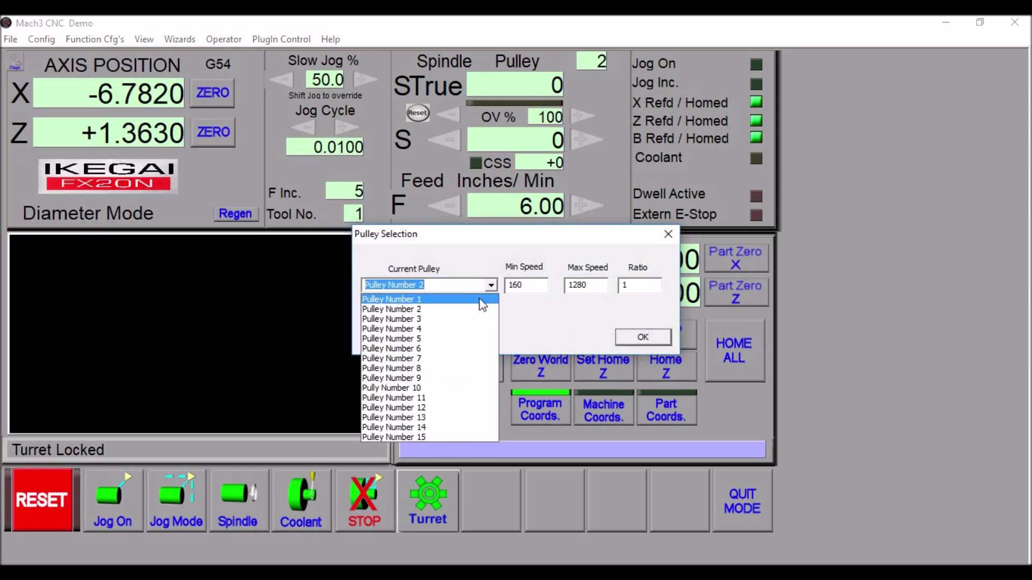
click(481, 300)
click(645, 338)
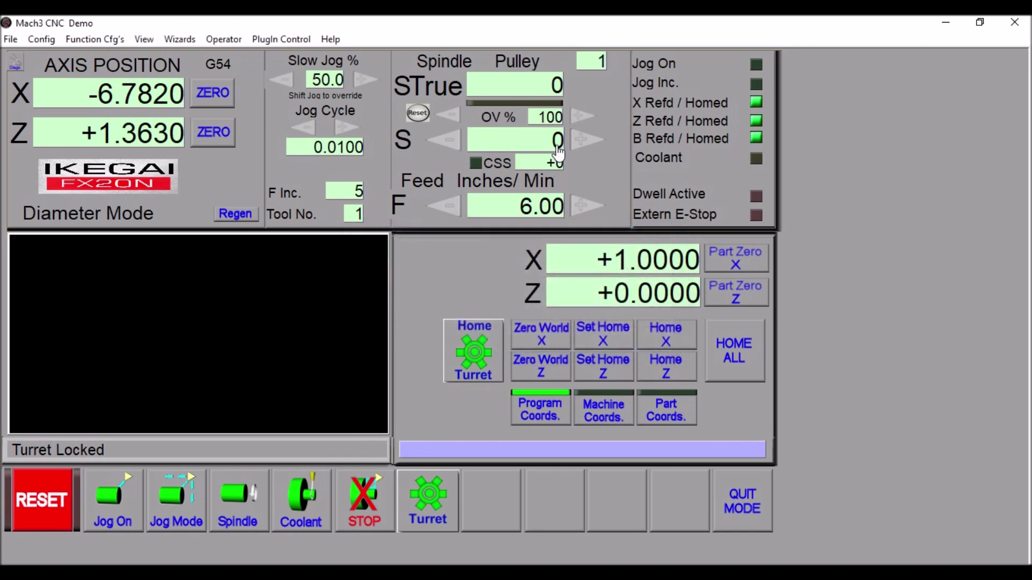
click(727, 500)
click(665, 210)
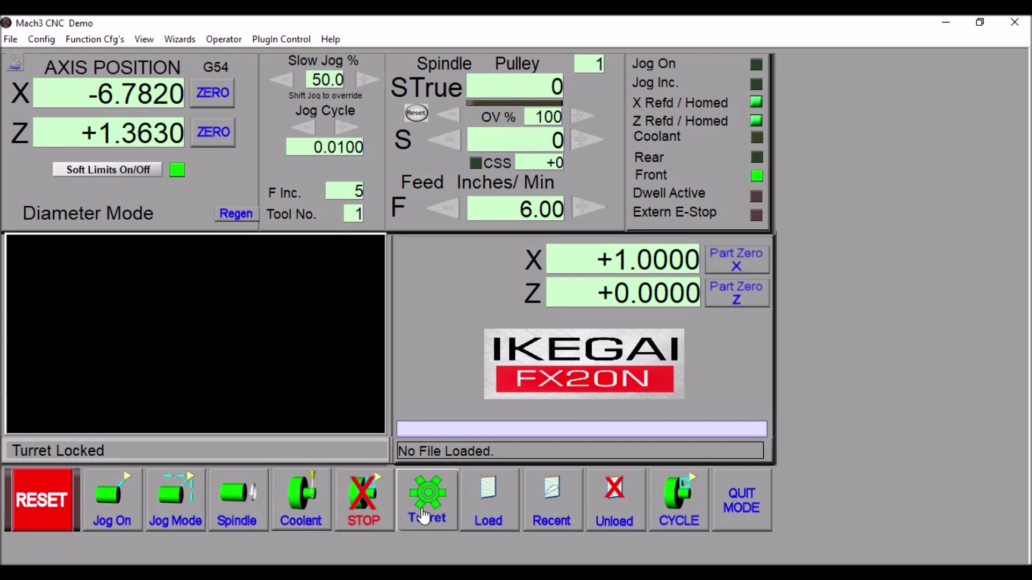
Step: Bring up the CYCLE program-run controls, then use Turret to unlock and index the turret
click(678, 502)
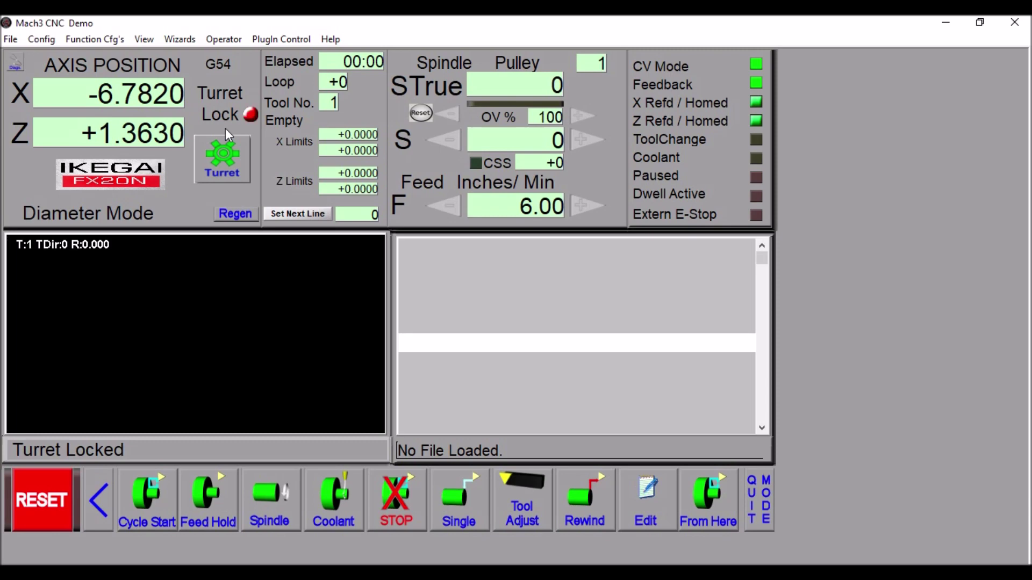
click(224, 161)
Step: View the Tool Table and Diags screens, returning via QUIT MODE, and open the Turret screen
click(766, 502)
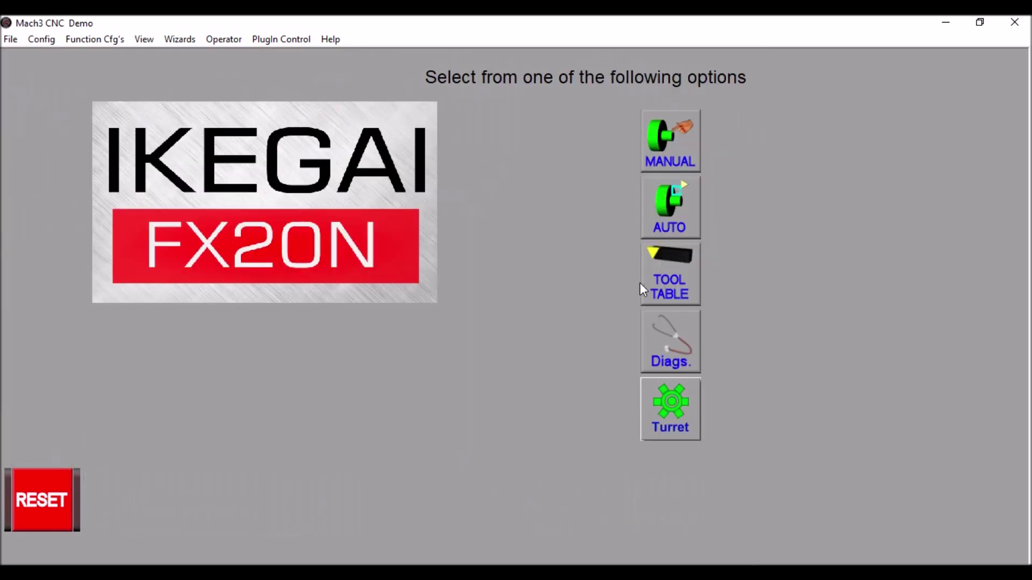
click(686, 276)
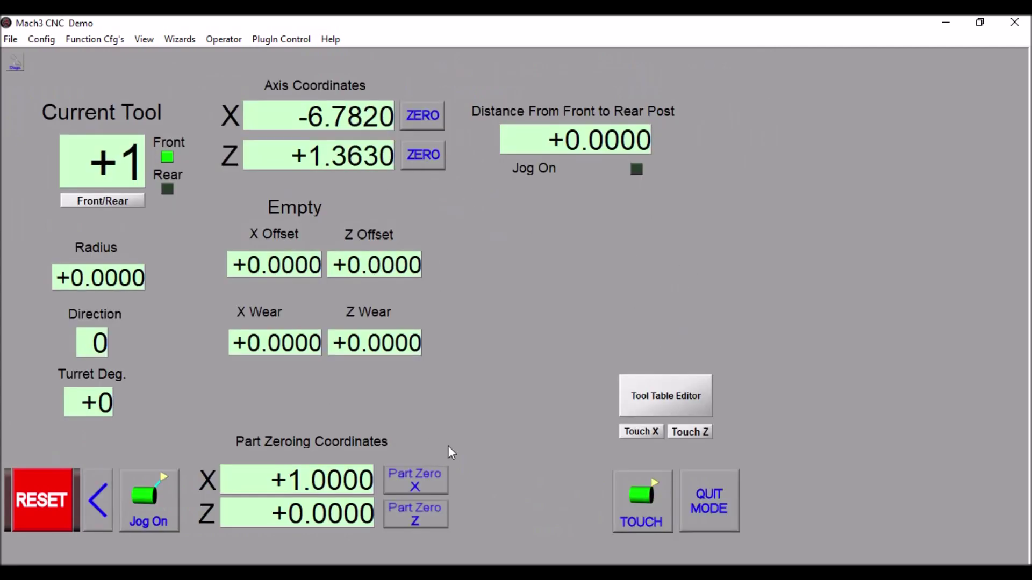
click(708, 490)
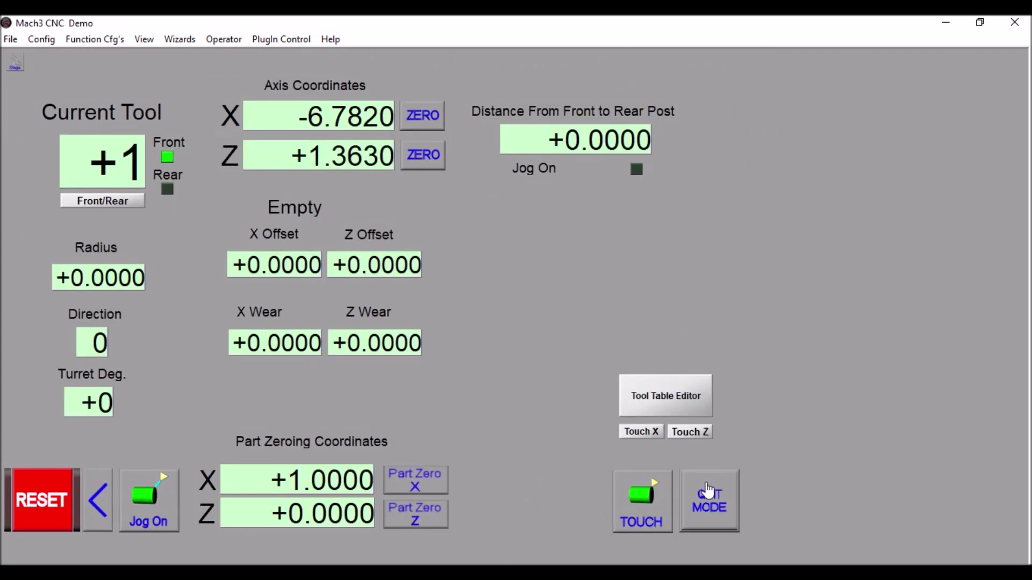
click(670, 341)
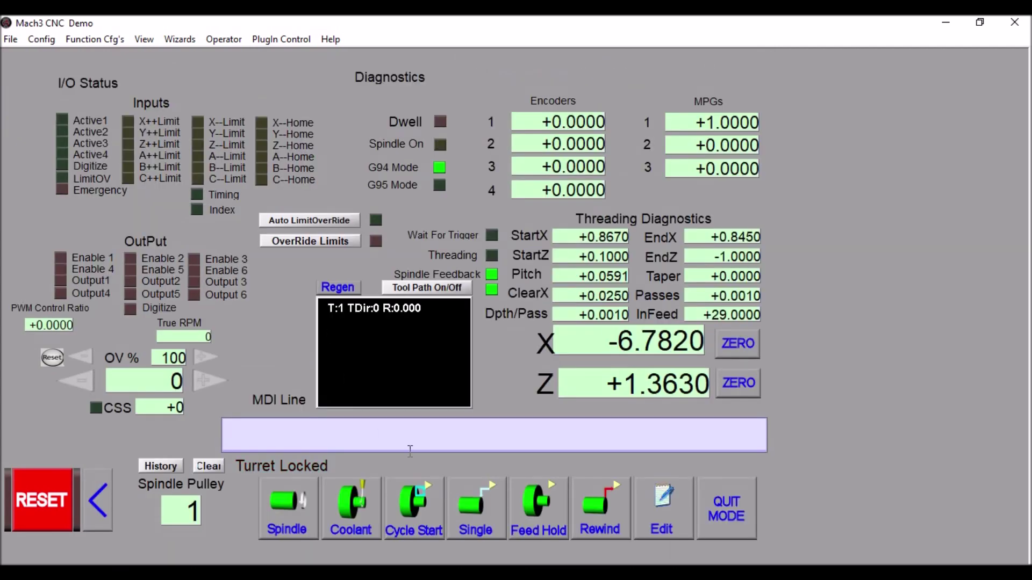
click(736, 516)
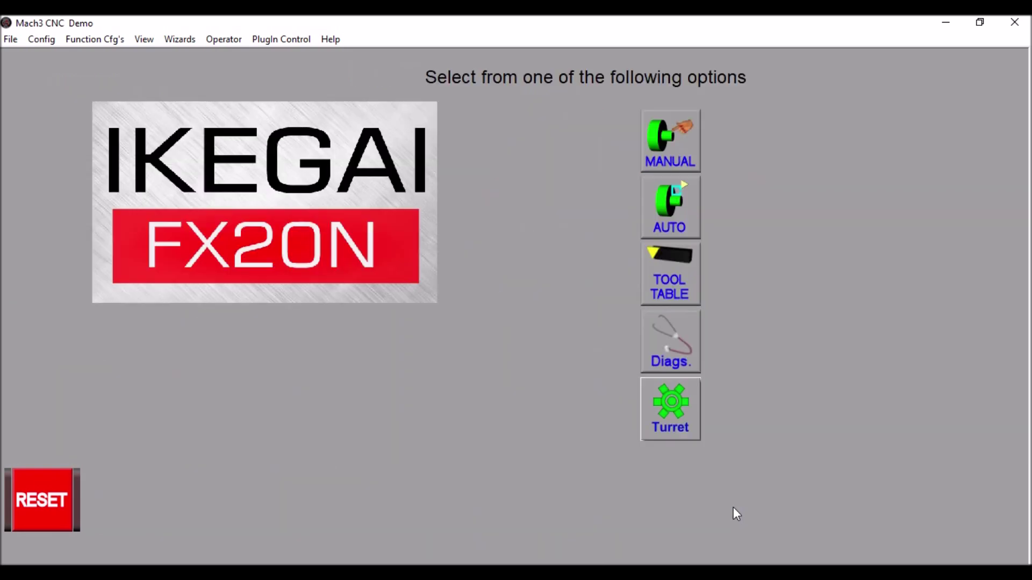
click(686, 406)
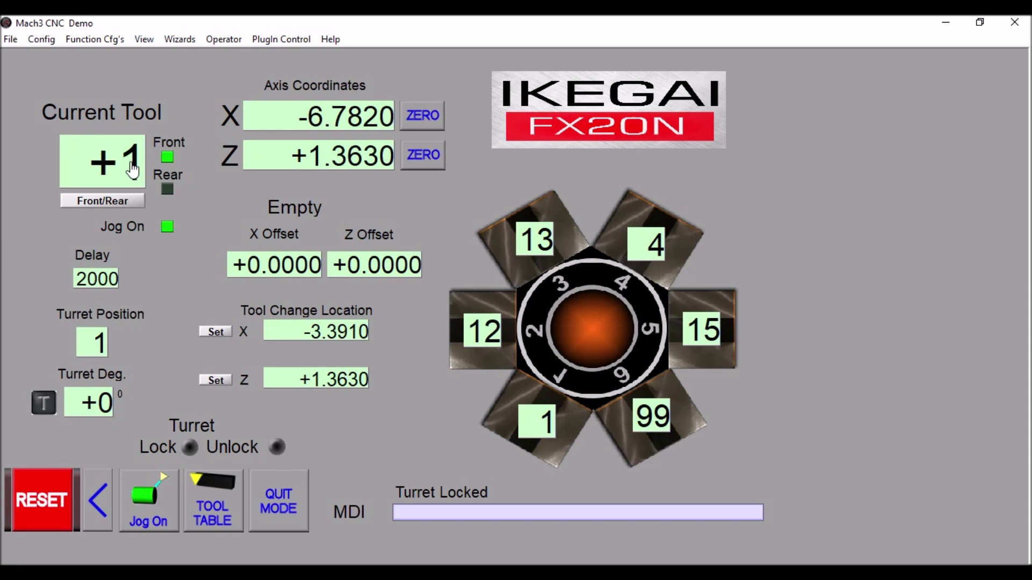
Step: Toggle the tool post rear and back to front, and jogging off and back on
click(116, 203)
click(115, 203)
click(143, 499)
click(151, 517)
click(134, 159)
Step: Enter 1 in the Current Tool field
text(1)
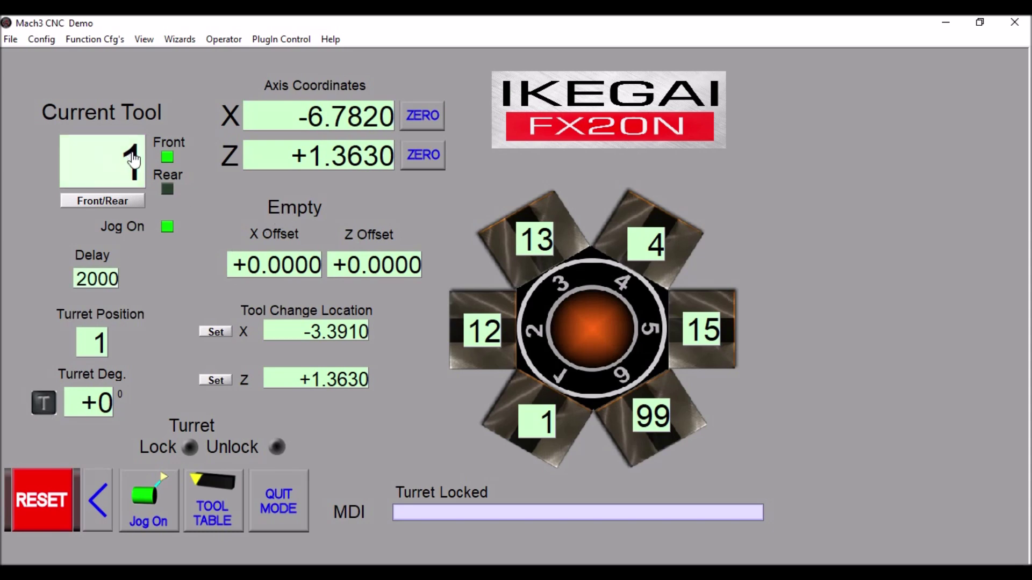
key(Return)
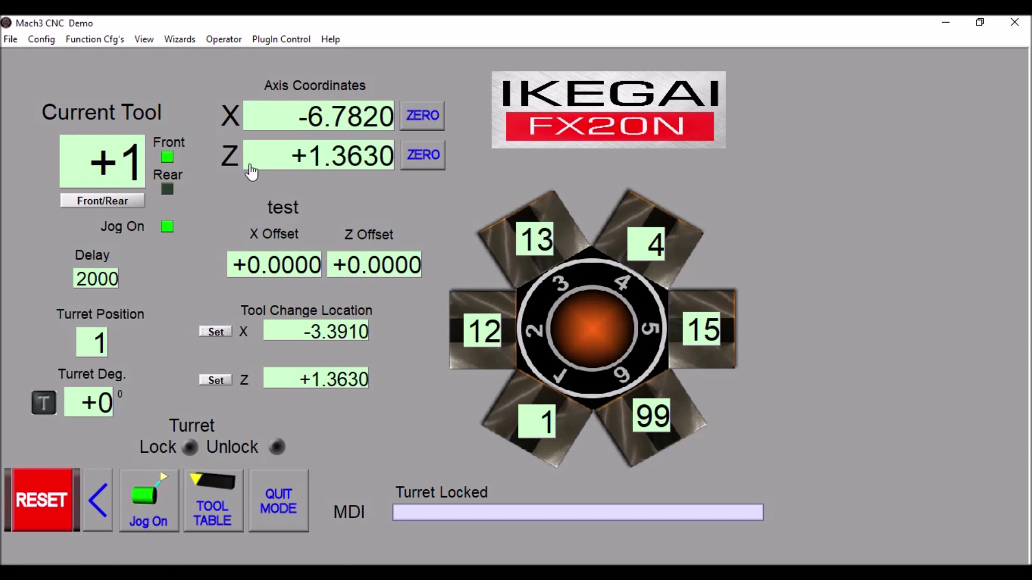
Step: Jog Z to +1.0395 and X to -8.1890, then store both as the tool change location
key(Page_Down)
key(Left)
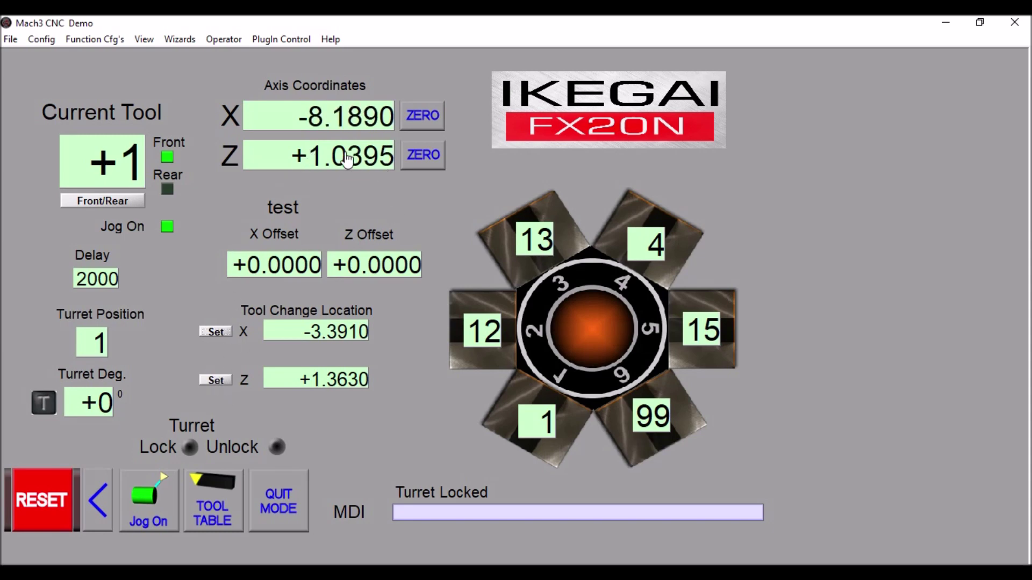
click(215, 381)
click(216, 332)
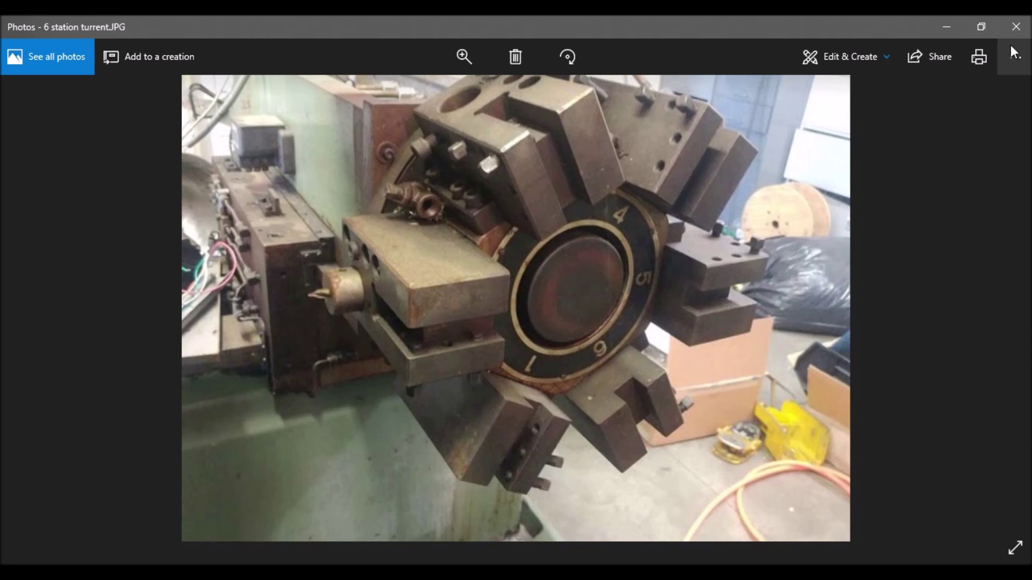
Step: Close the 6 station turrent.JPG photo to return to the Mach3 Turret screen
click(1017, 28)
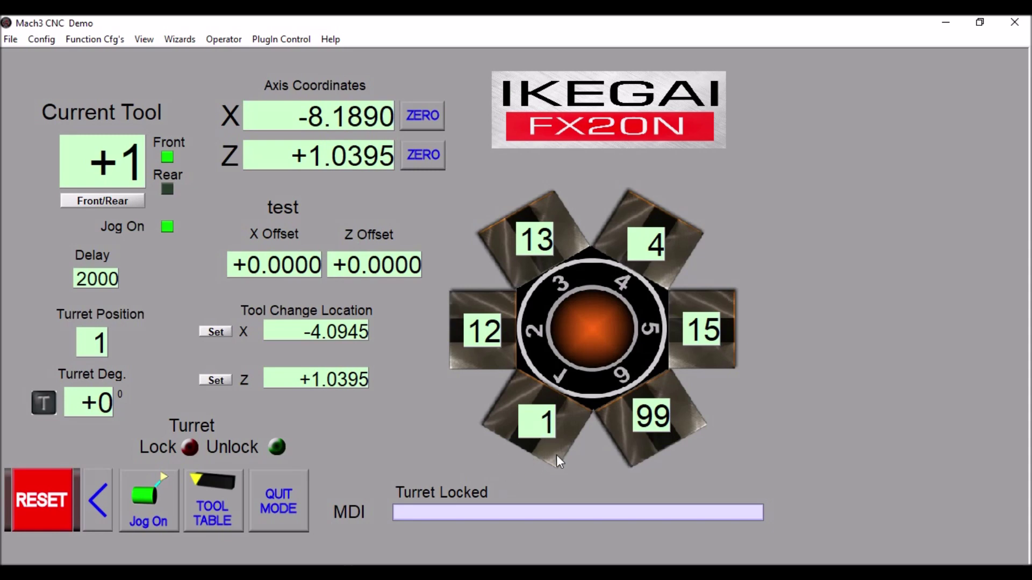
Step: Set the station-1 tool number on the turret graphic back to 1, correcting a mistyped 11
click(537, 422)
text(11)
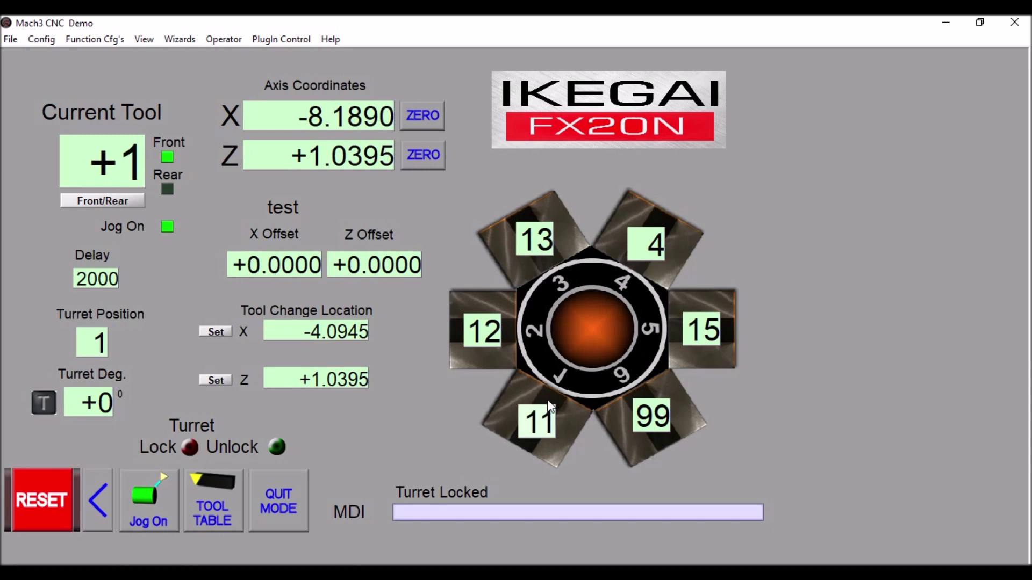
click(541, 428)
key(BackSpace)
Step: Index the turret to station 6 (tool 99, 300°), confirm lock, then request station 2
click(622, 383)
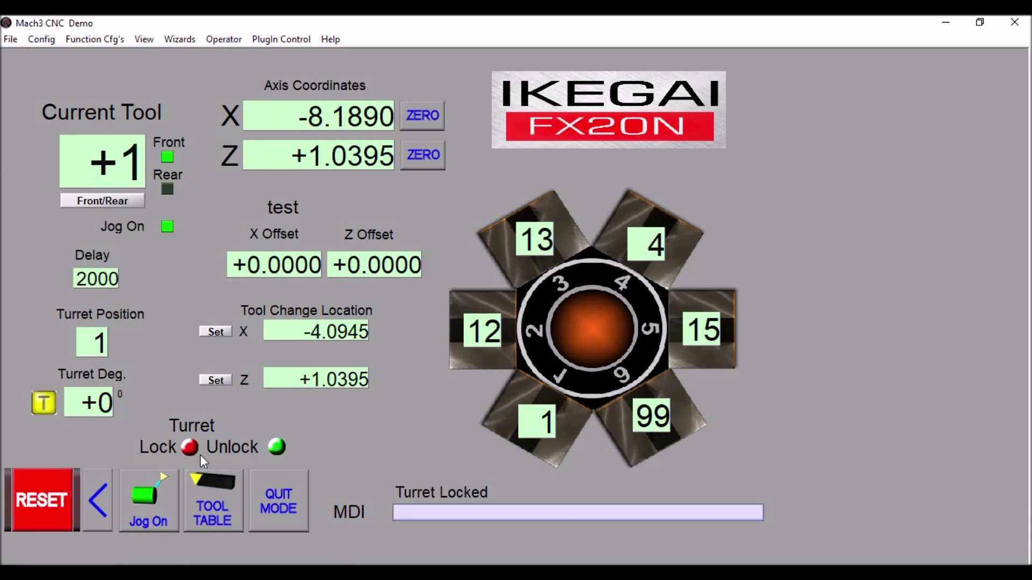
click(46, 404)
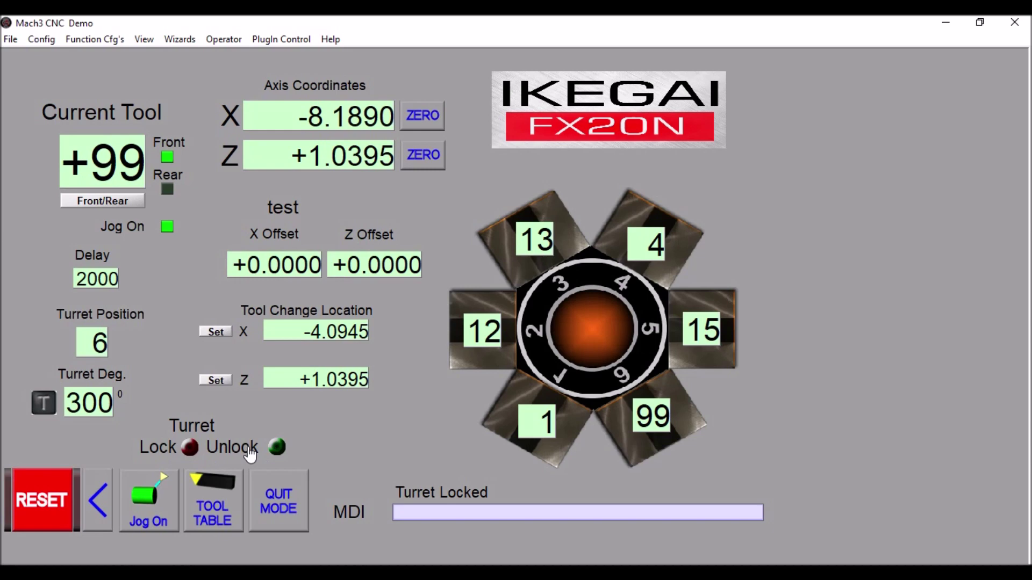
click(532, 331)
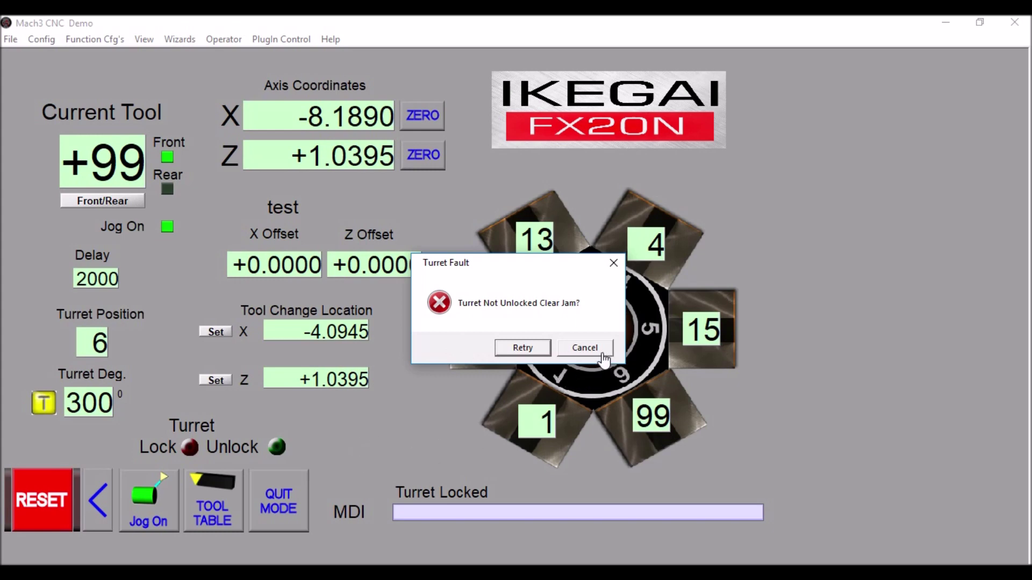
Step: Retry through the turret unlock and lock failures so indexing completes at position 2
click(507, 350)
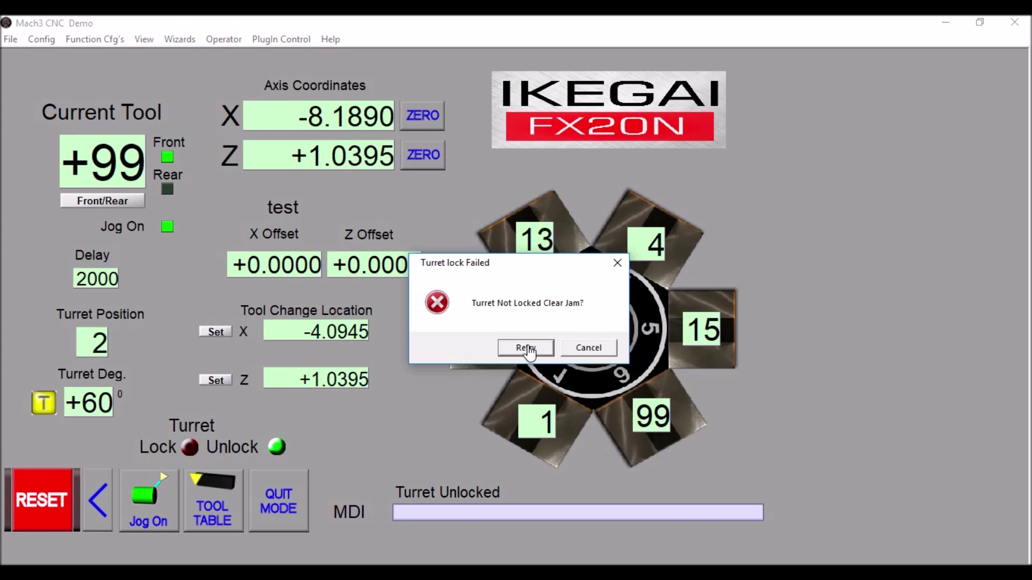
click(526, 349)
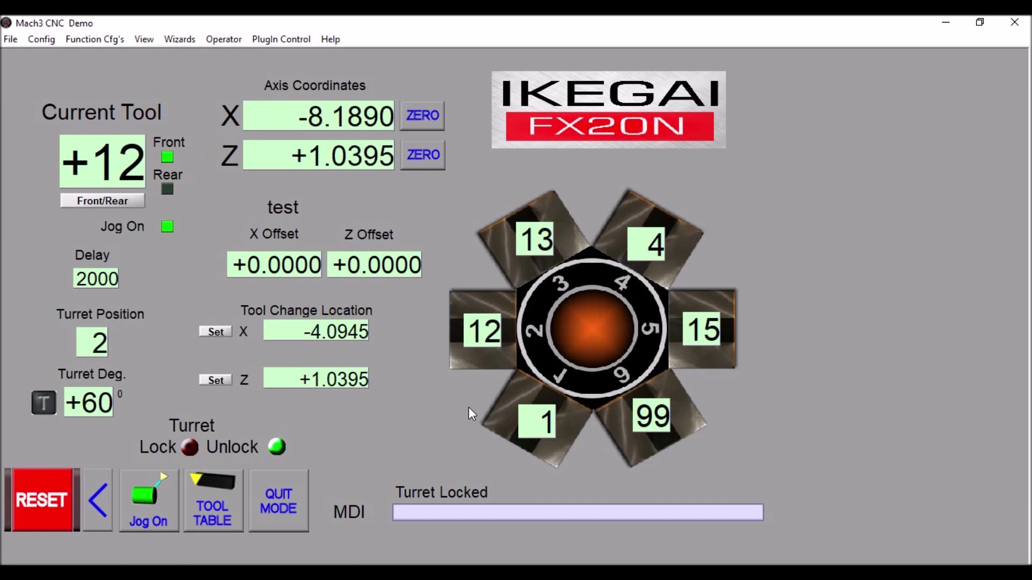
Step: Run T0404 from the MDI line to call tool4
click(419, 510)
text(t)
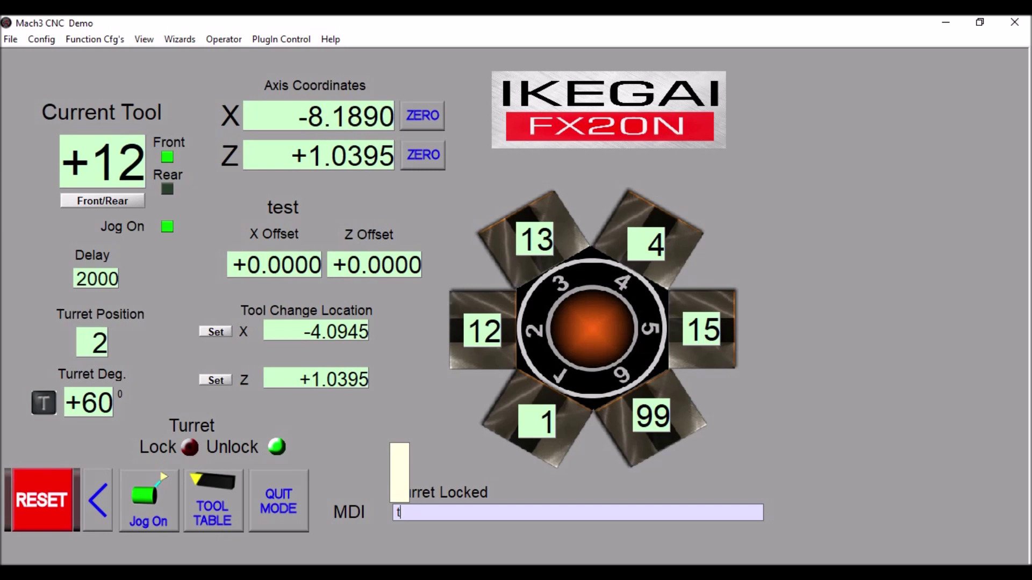
text(0404)
key(Return)
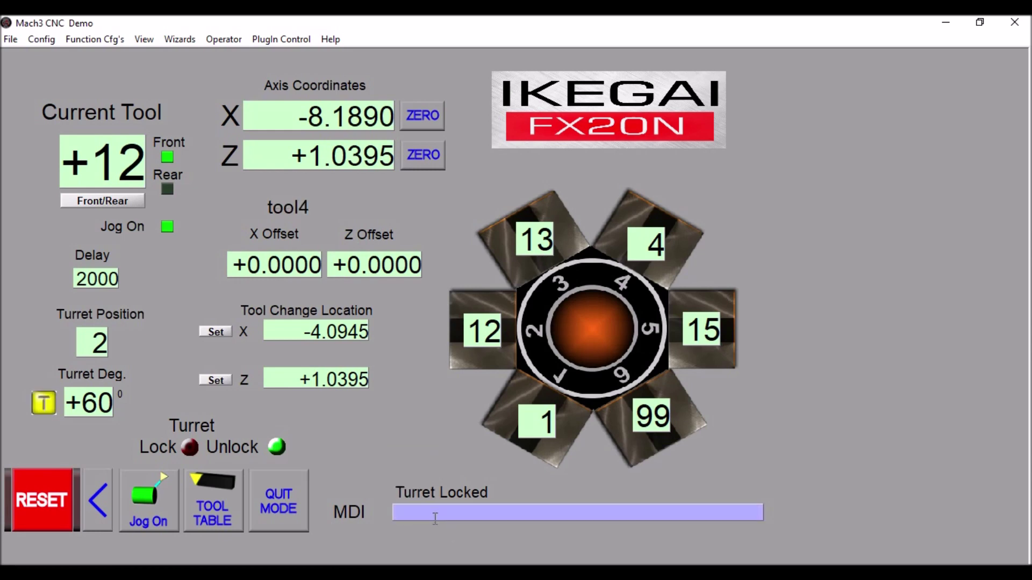